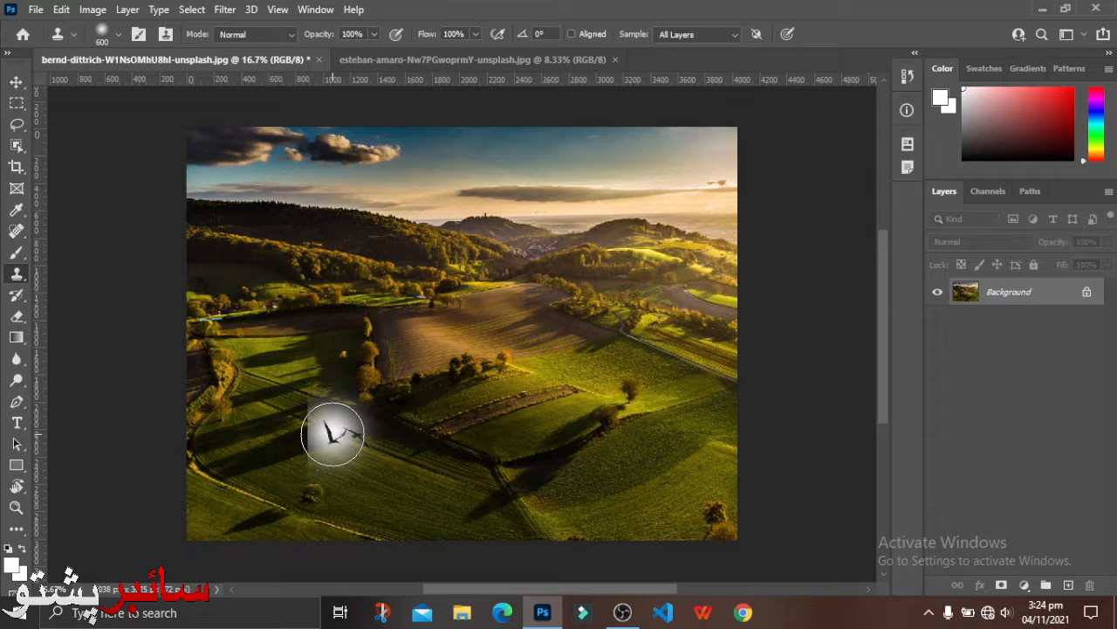
Sample the small bush in the lower-left field with the Clone Stamp, stamp copies around it, and paint across the middle field
{"action": "left_click", "coordinate": [314, 494], "text": "alt"}
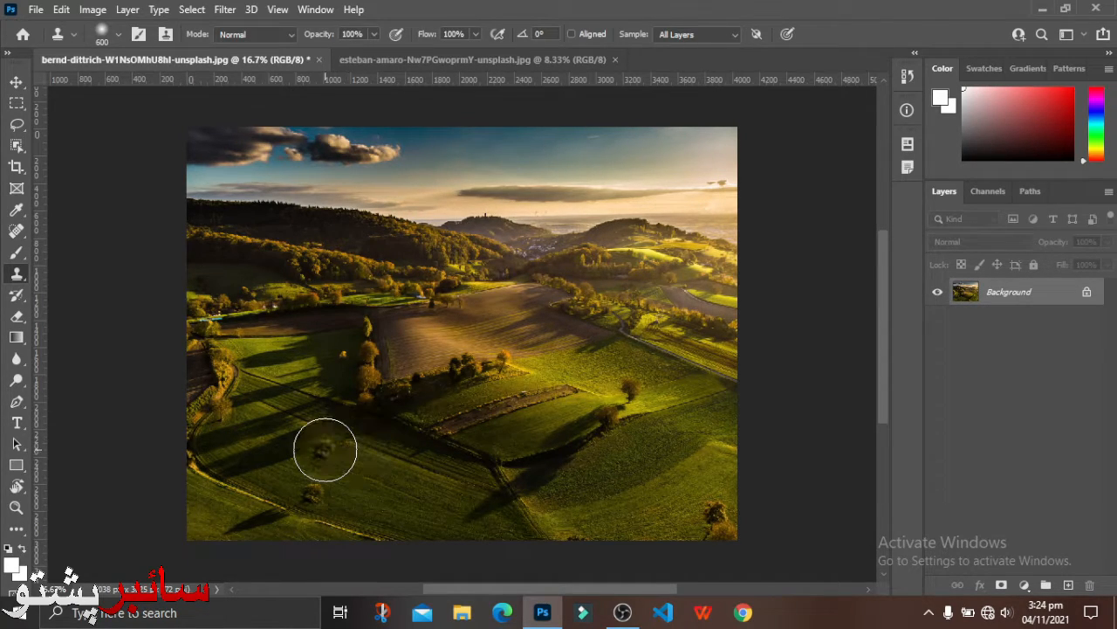
{"action": "left_click", "coordinate": [276, 440]}
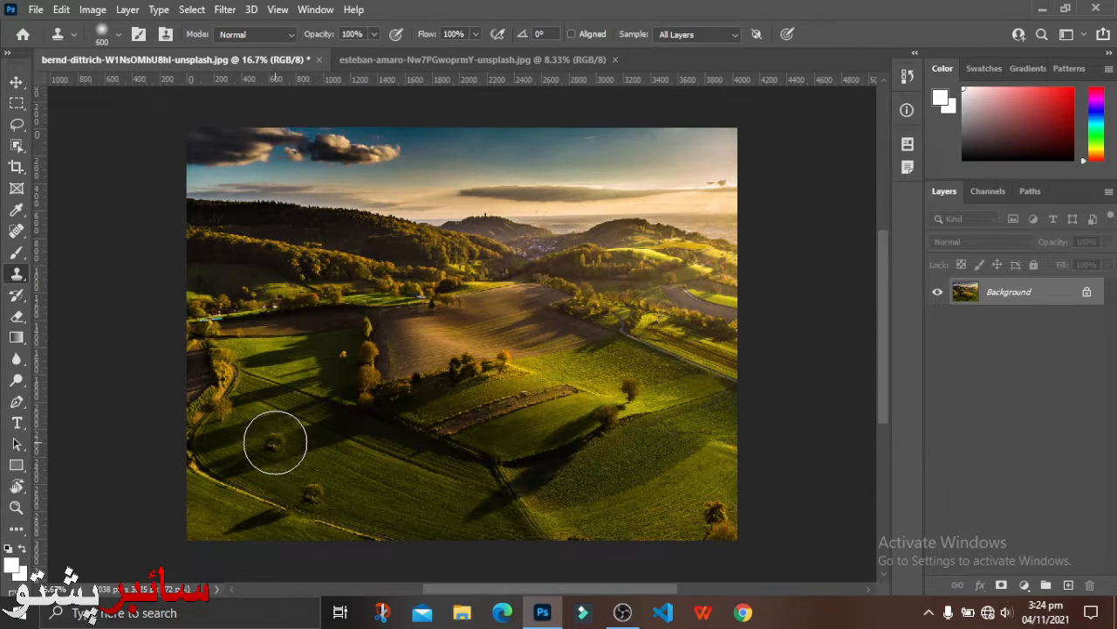
{"action": "left_click", "coordinate": [339, 450]}
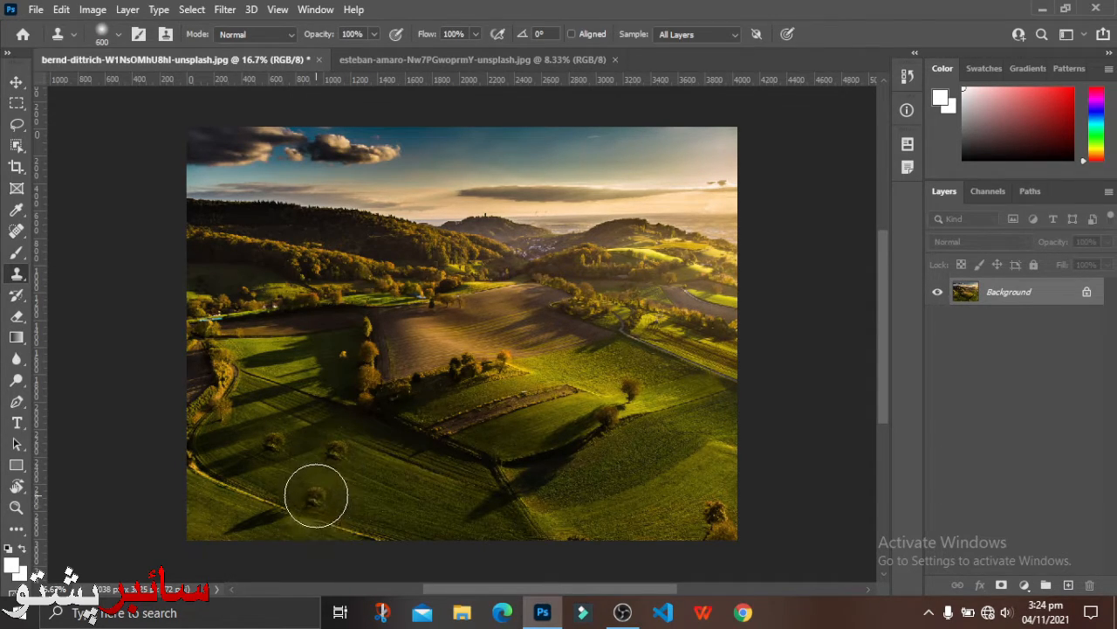
{"action": "left_click", "coordinate": [312, 492]}
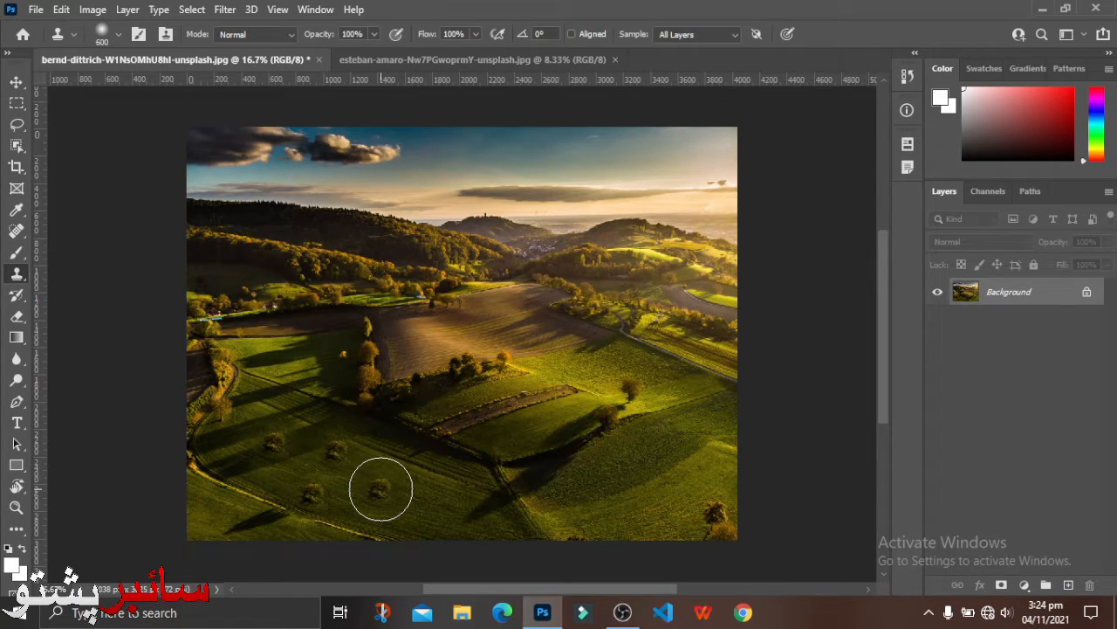
{"action": "left_click", "coordinate": [380, 489]}
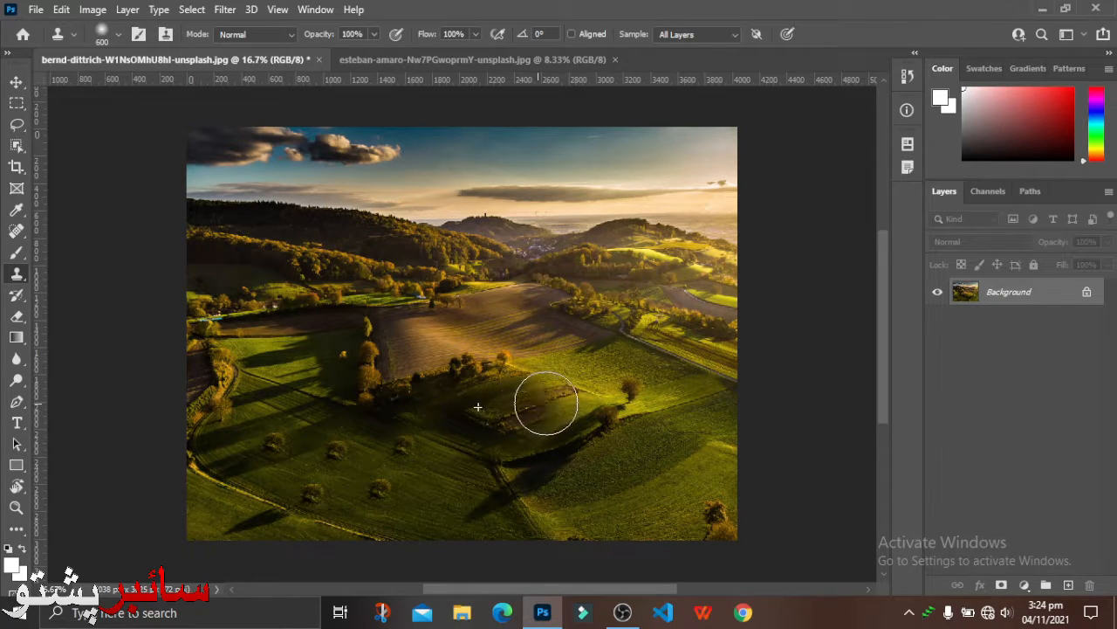
{"action": "left_click_drag", "start_coordinate": [545, 403], "coordinate": [636, 382]}
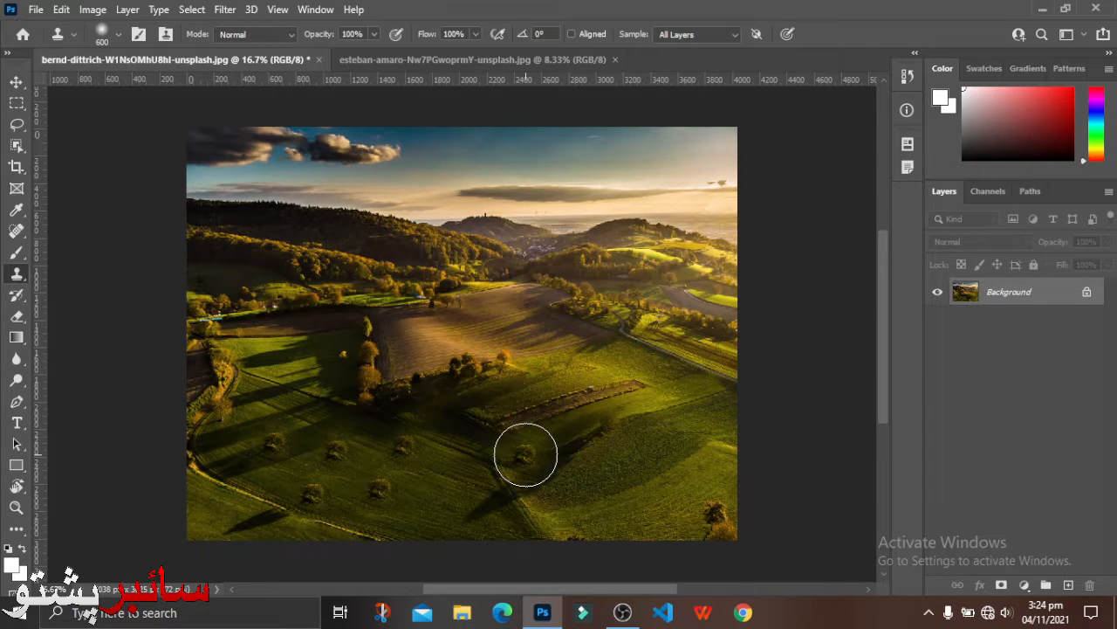
Undo all the cloned bushes in the lower-left field and the cloned strokes over the middle field
{"action": "key", "text": "ctrl+z"}
{"action": "key", "text": "ctrl+z"}
{"action": "key", "text": "ctrl+z"}
{"action": "key", "text": "ctrl+z"}
{"action": "key", "text": "ctrl+z"}
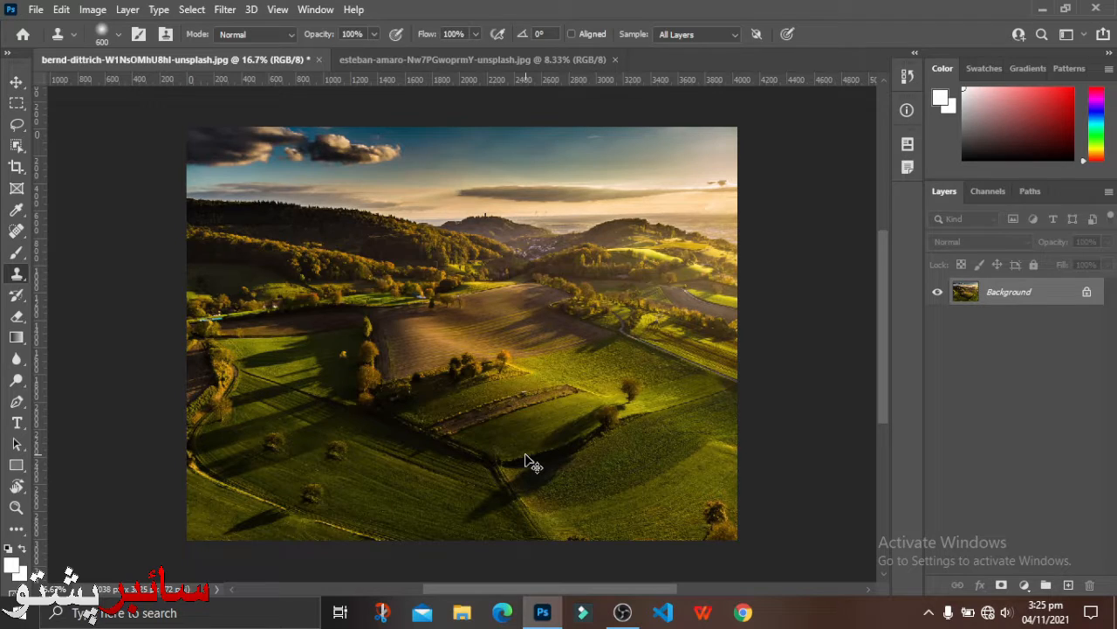
{"action": "key", "text": "ctrl+z"}
{"action": "key", "text": "ctrl+z"}
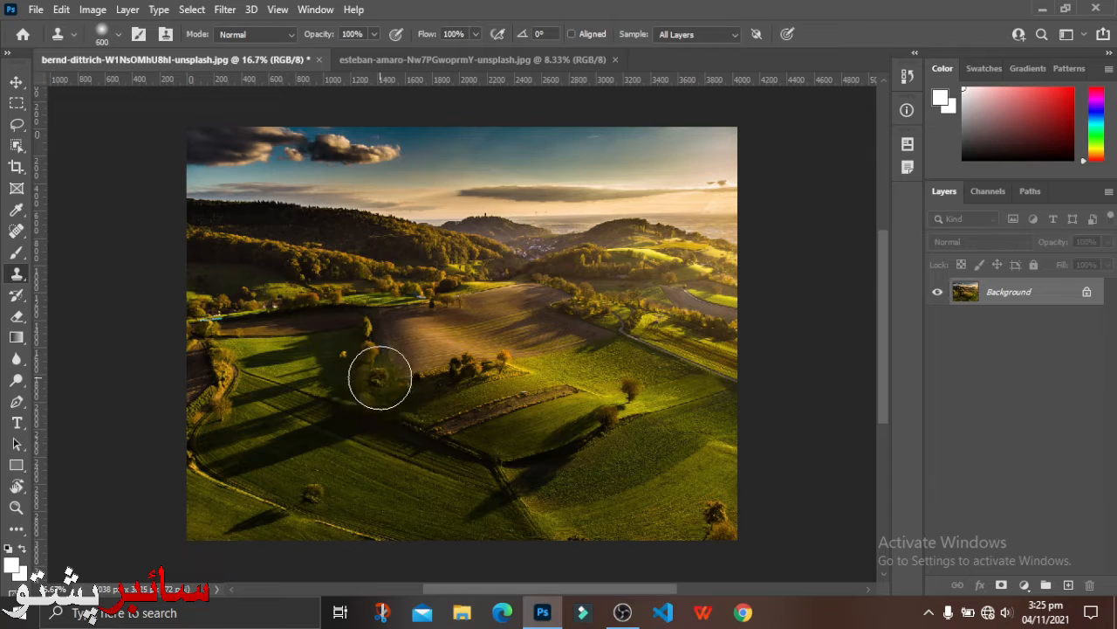
Open the Clone Source settings and sample the lone tree in the bright middle-right field as the second source
{"action": "left_click", "coordinate": [165, 35]}
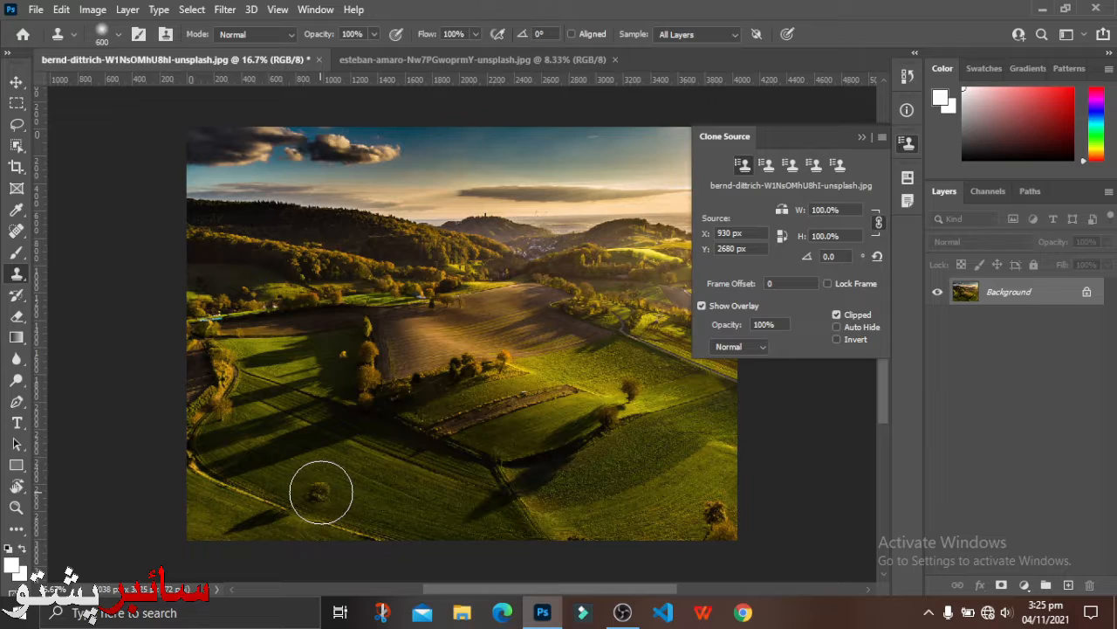
{"action": "left_click", "coordinate": [768, 168]}
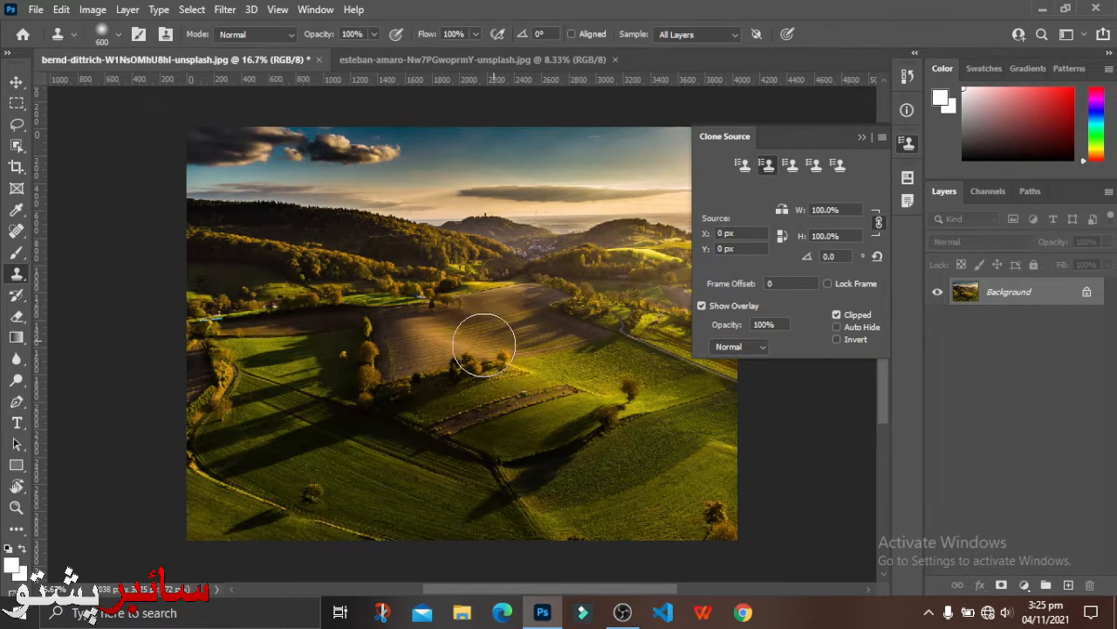
{"action": "left_click", "coordinate": [631, 387], "text": "alt"}
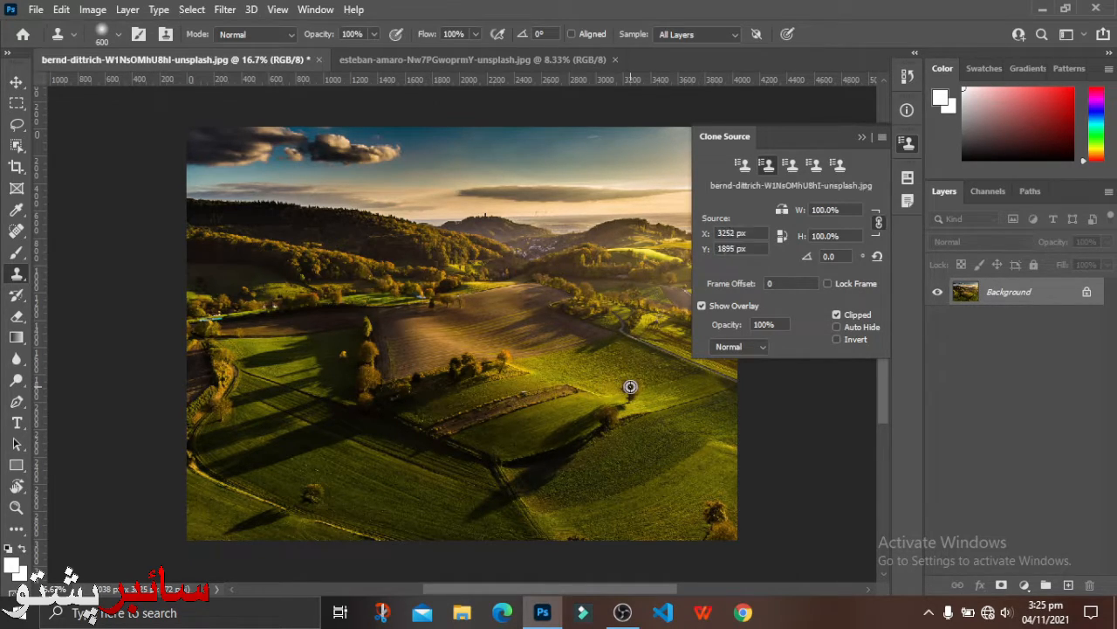
Reduce the brush size to 300 and sample the tall tree at the plowed field's left edge as the third clone source
{"action": "left_click", "coordinate": [790, 166]}
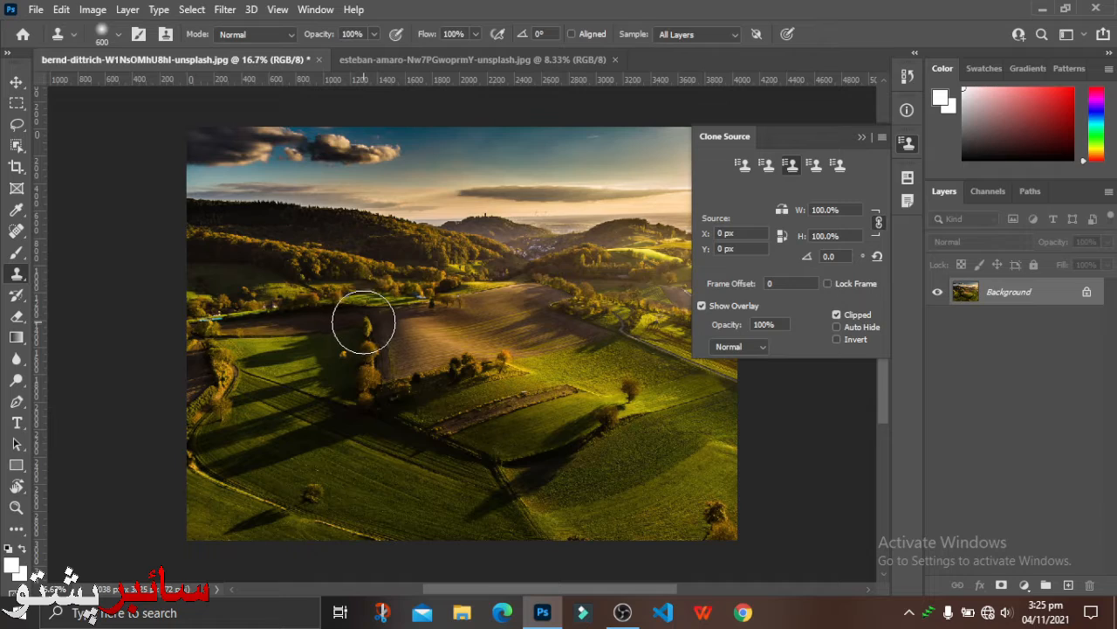
{"action": "key", "text": "bracketleft"}
{"action": "key", "text": "bracketleft"}
{"action": "key", "text": "bracketleft"}
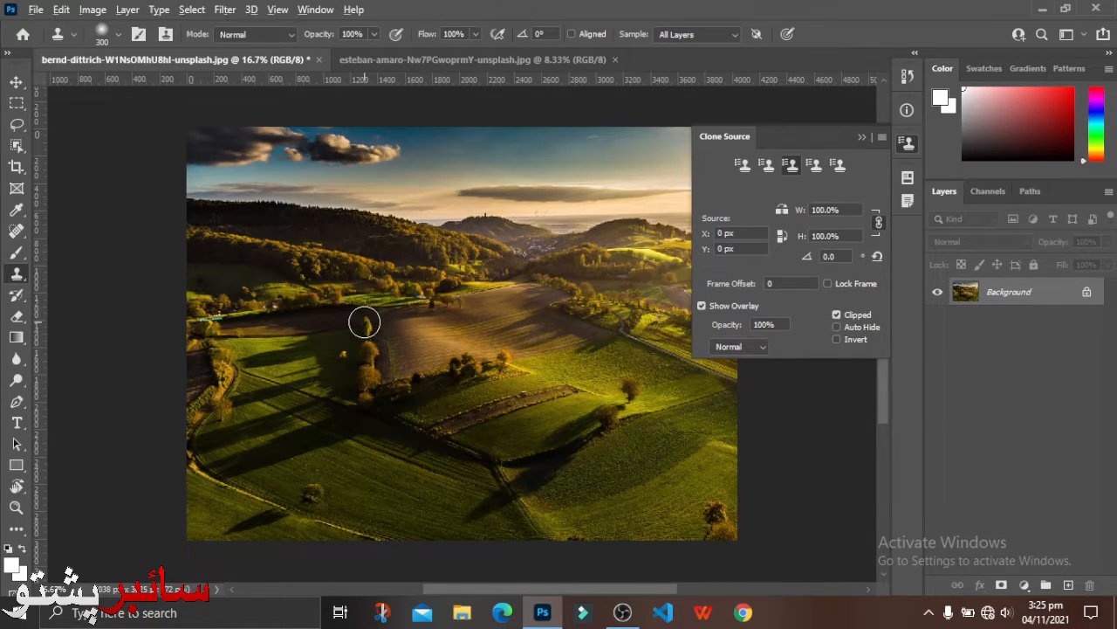
{"action": "left_click", "coordinate": [364, 322], "text": "alt"}
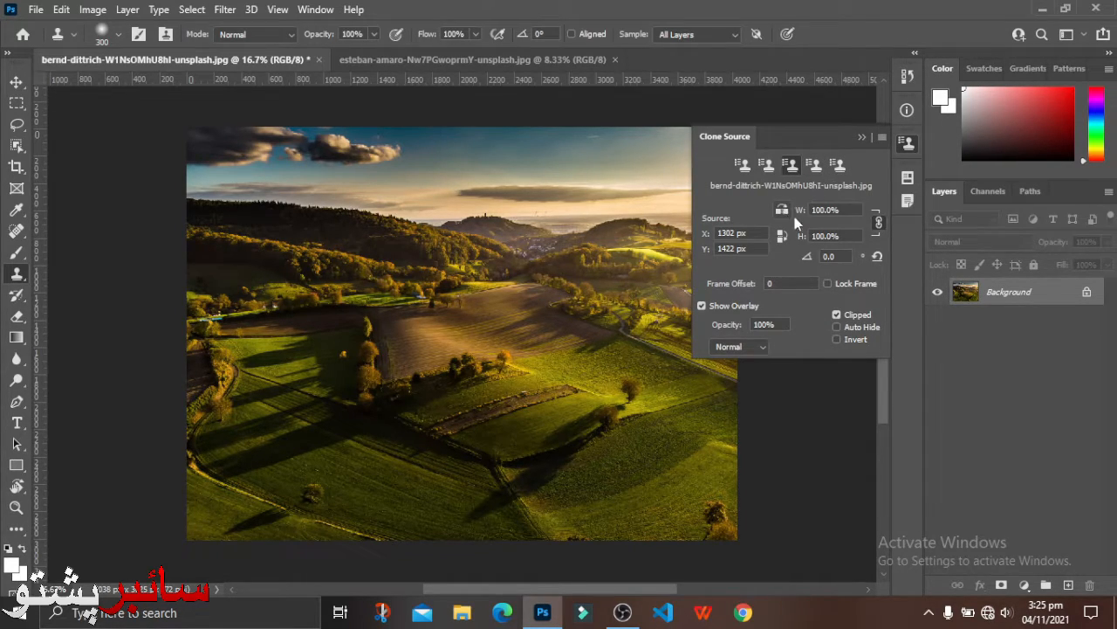
Stamp the first source's bush onto the left part of the plowed field and switch to the second clone source
{"action": "left_click", "coordinate": [744, 164]}
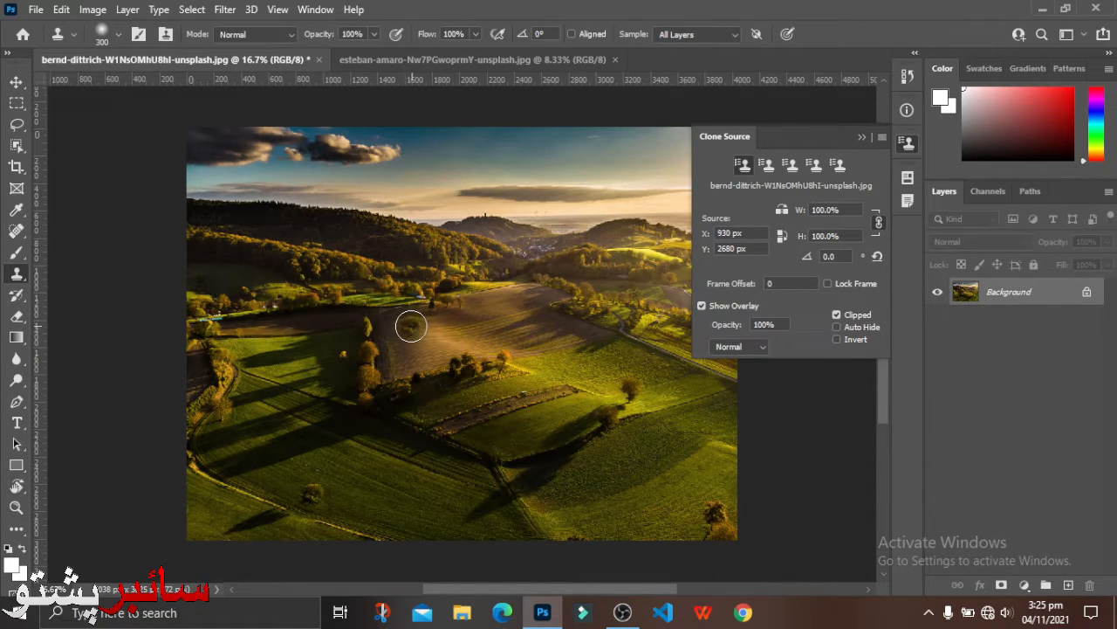
{"action": "left_click", "coordinate": [408, 326]}
{"action": "left_click", "coordinate": [772, 166]}
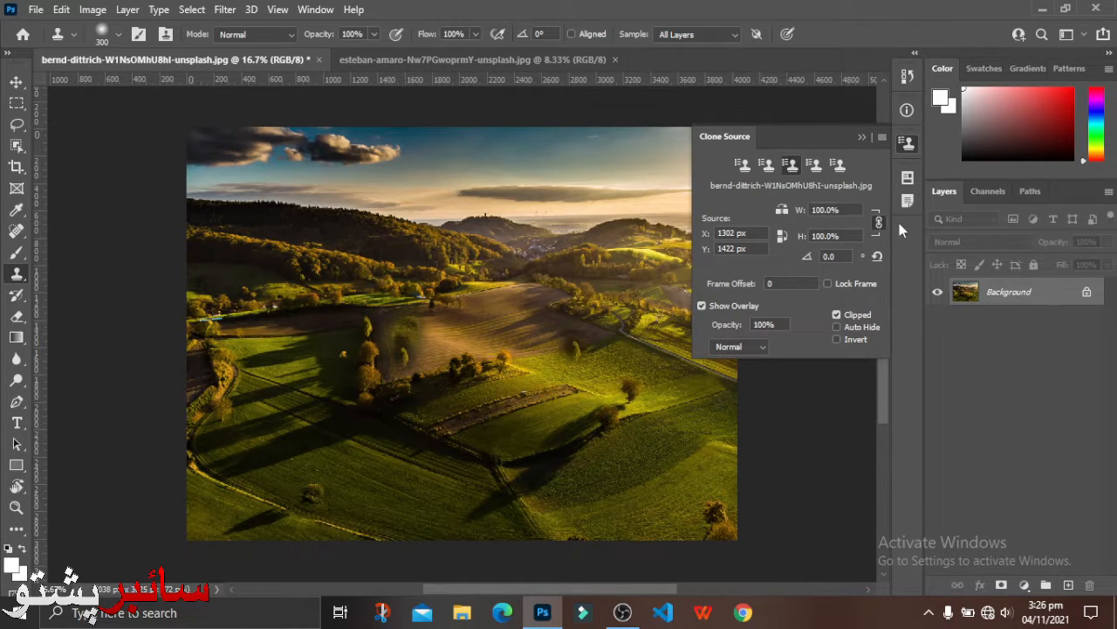
Clone the first source's bush flipped horizontally beside the original and flipped vertically just above it, and close the Clone Source settings
{"action": "left_click", "coordinate": [747, 165]}
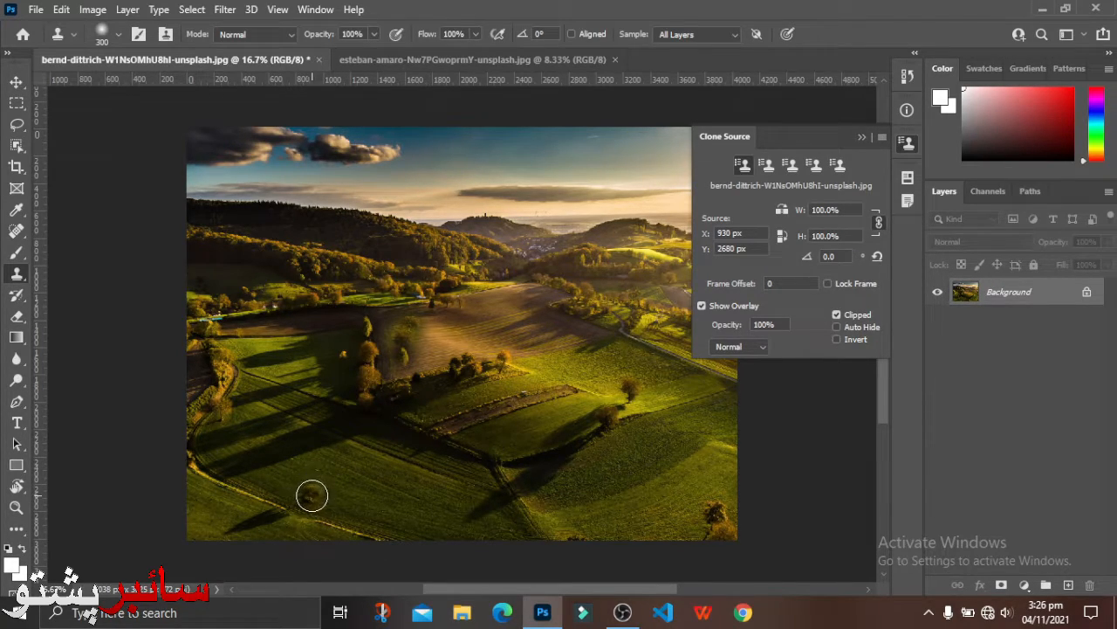
{"action": "left_click", "coordinate": [309, 497]}
{"action": "left_click", "coordinate": [786, 208]}
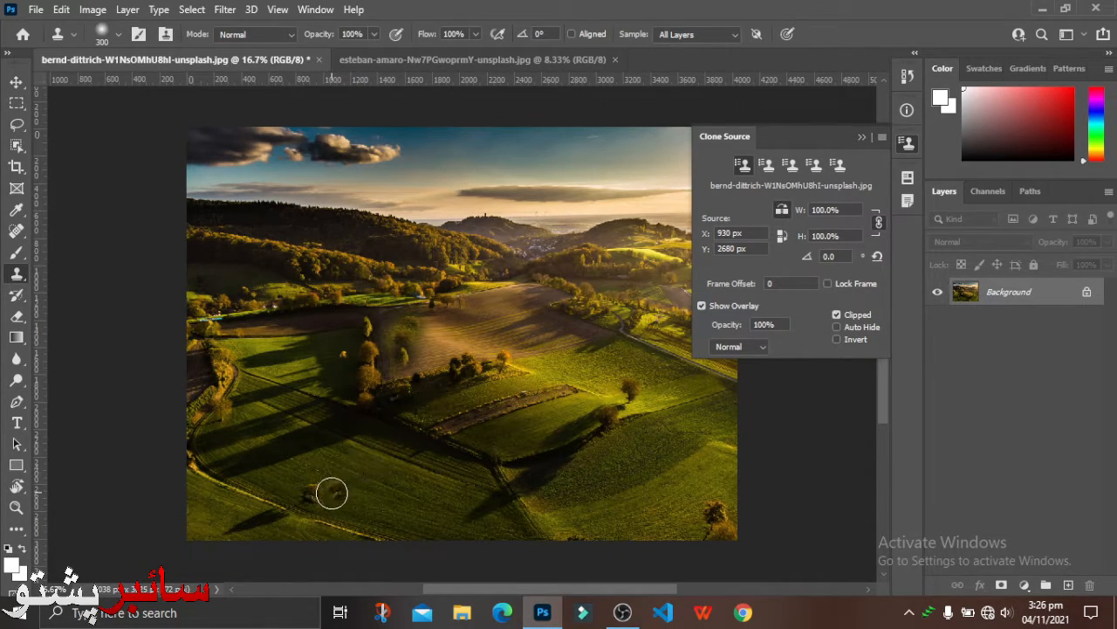
{"action": "left_click_drag", "start_coordinate": [341, 498], "coordinate": [365, 505]}
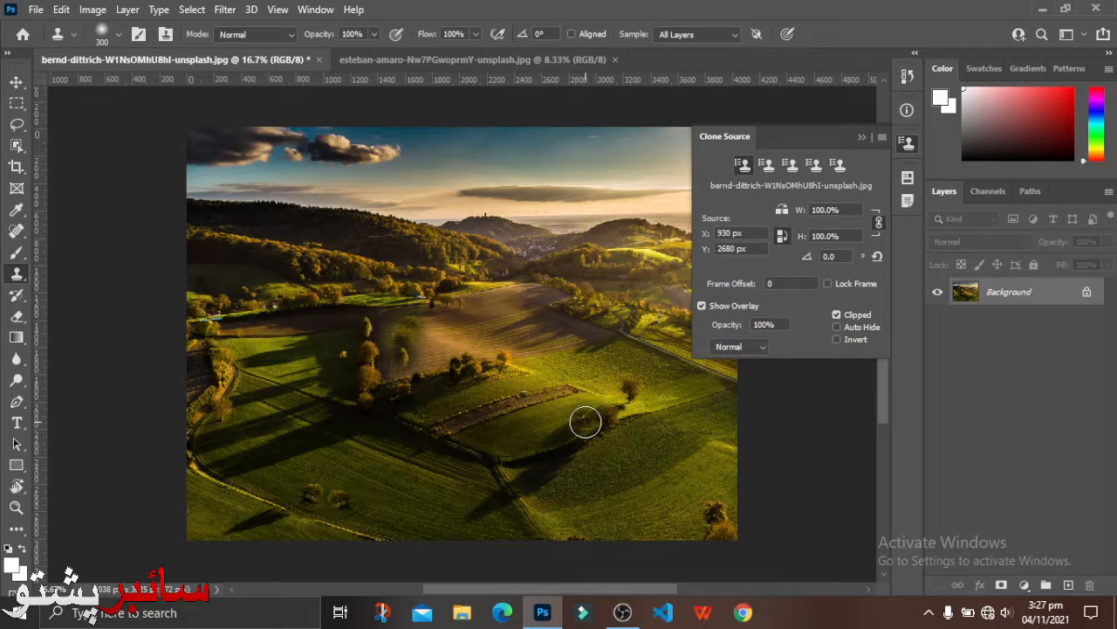
{"action": "mouse_move", "coordinate": [331, 456]}
{"action": "left_mouse_down"}
{"action": "mouse_move", "coordinate": [355, 457]}
{"action": "mouse_move", "coordinate": [344, 466]}
{"action": "mouse_move", "coordinate": [326, 451]}
{"action": "mouse_move", "coordinate": [340, 440]}
{"action": "mouse_move", "coordinate": [366, 444]}
{"action": "mouse_move", "coordinate": [322, 419]}
{"action": "mouse_move", "coordinate": [305, 424]}
{"action": "mouse_move", "coordinate": [303, 506]}
{"action": "mouse_move", "coordinate": [322, 466]}
{"action": "mouse_move", "coordinate": [302, 549]}
{"action": "mouse_move", "coordinate": [296, 527]}
{"action": "mouse_move", "coordinate": [331, 457]}
{"action": "left_mouse_up"}
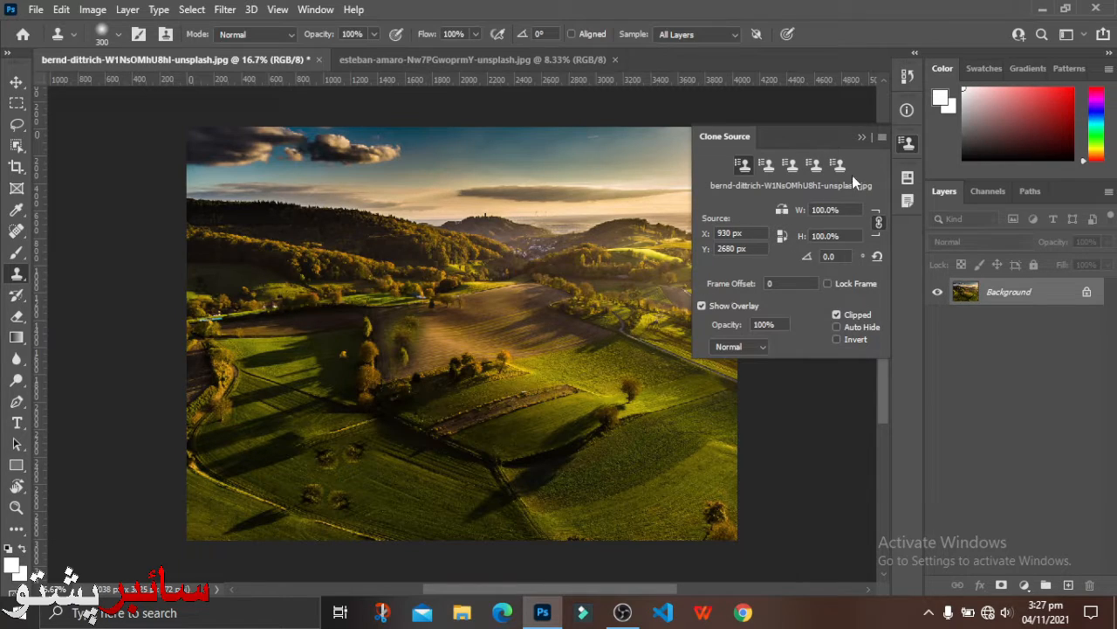
{"action": "left_click", "coordinate": [913, 144]}
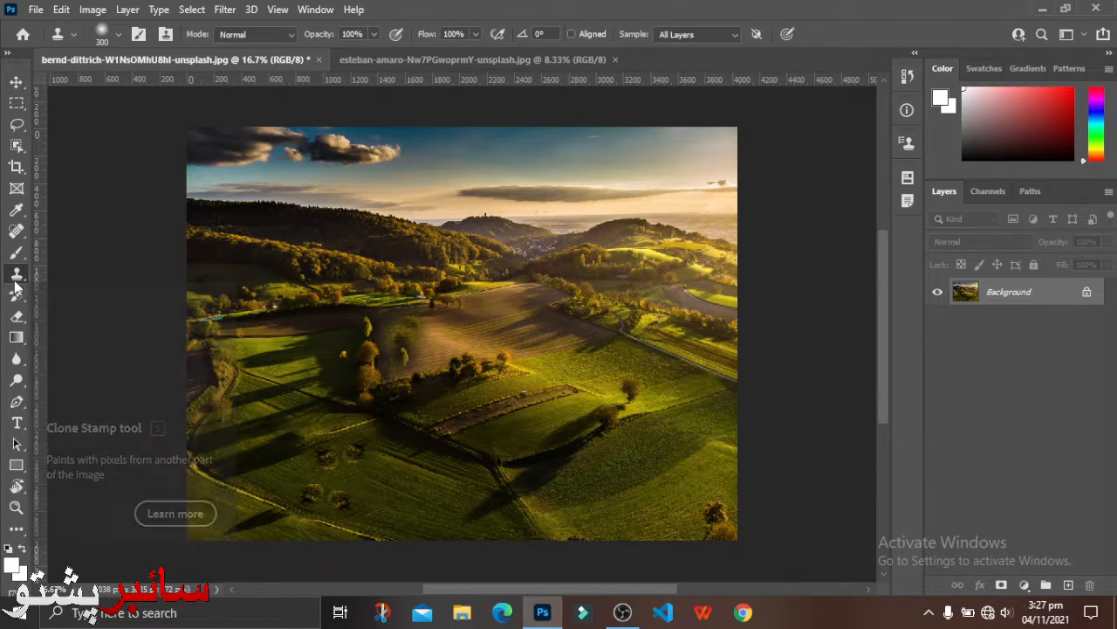
Try a clone stamp in the sky, undo it, and stamp one small bush on the field boundary right of the dark tree
{"action": "left_click", "coordinate": [544, 168]}
{"action": "key", "text": "ctrl+z"}
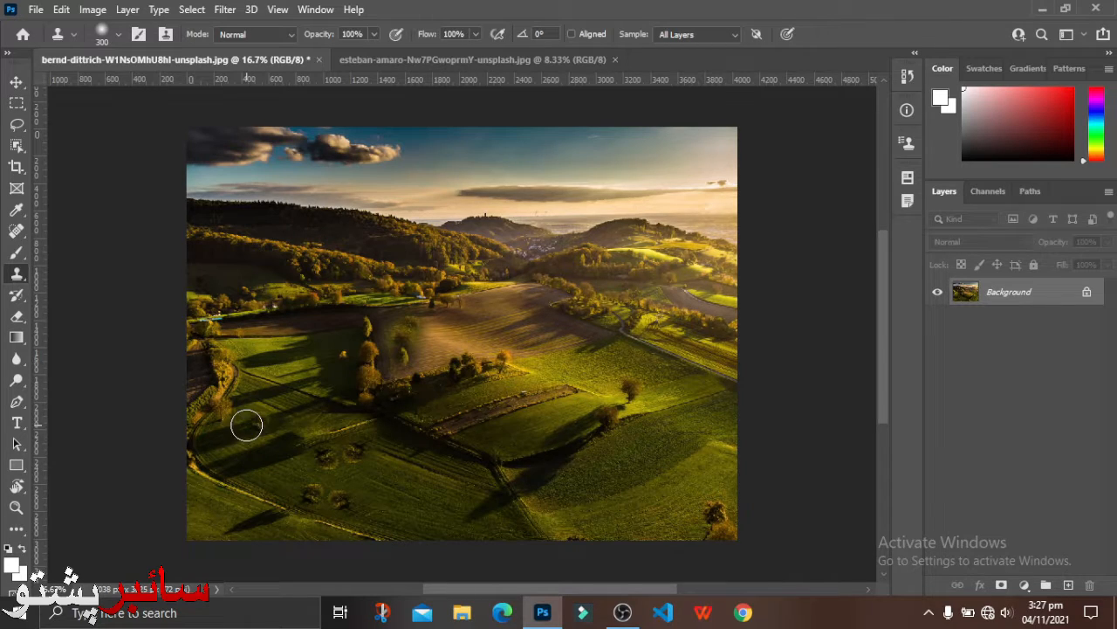
{"action": "right_click", "coordinate": [332, 388]}
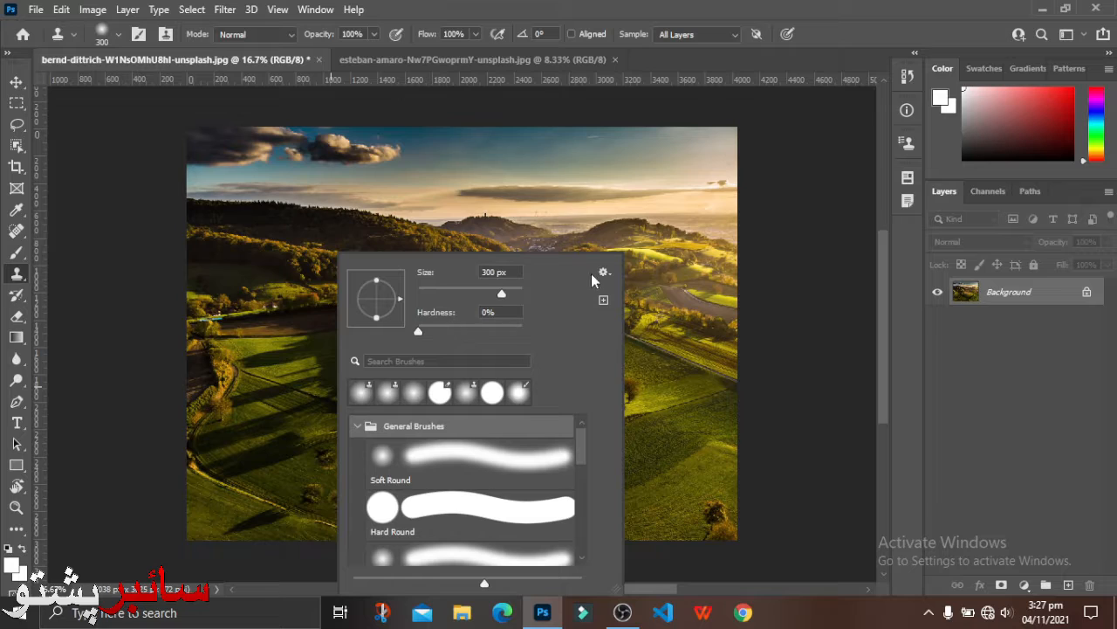
{"action": "left_click", "coordinate": [661, 410]}
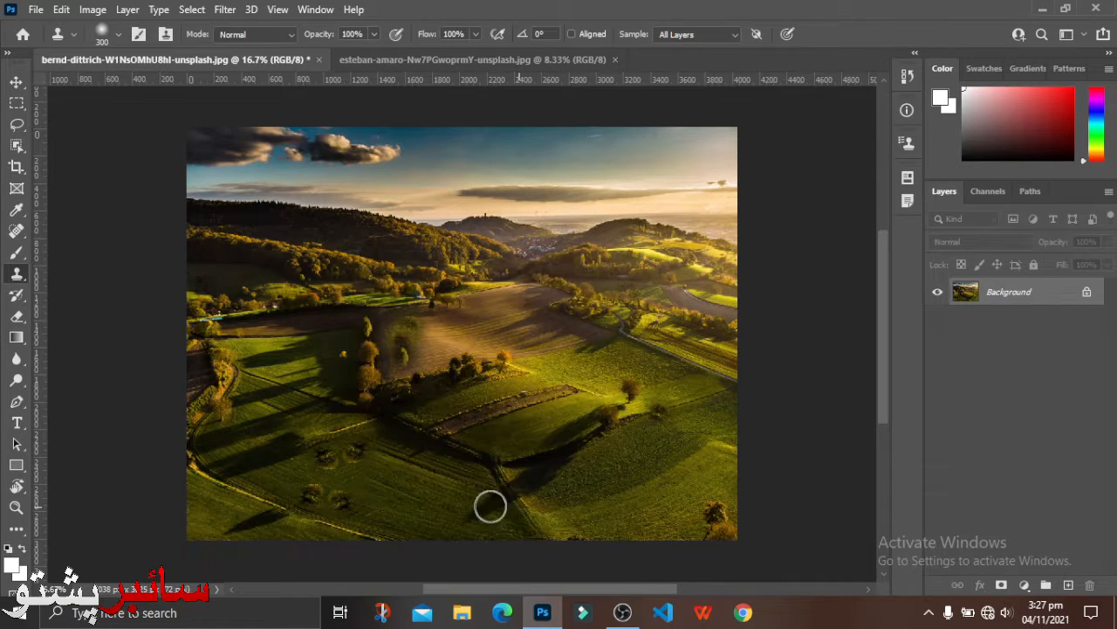